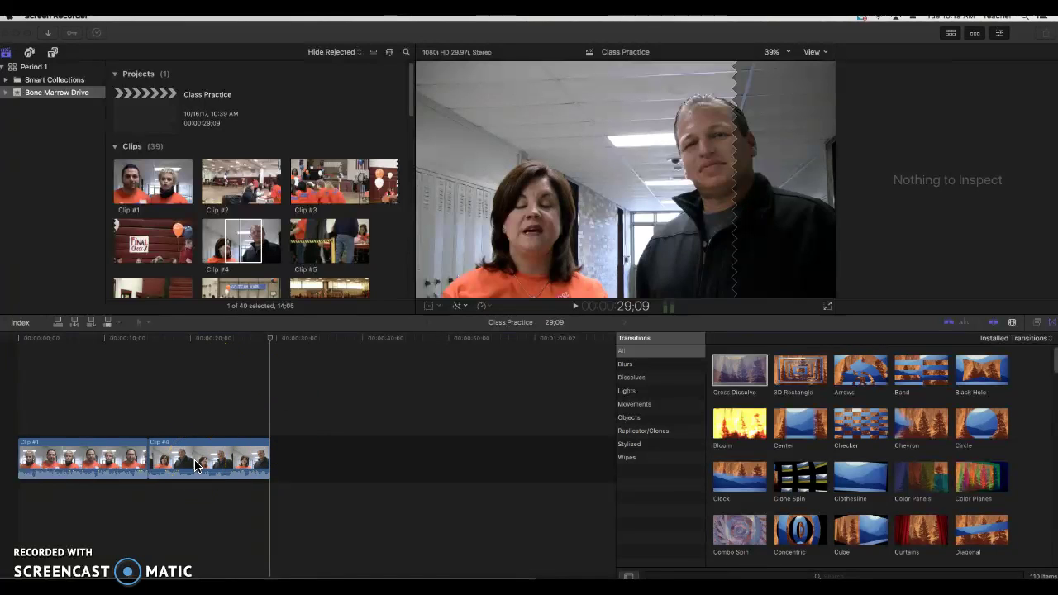
# Select Clip #4 in the timeline so the Inspector shows its compositing, transform and crop settings
pyautogui.click(203, 460)
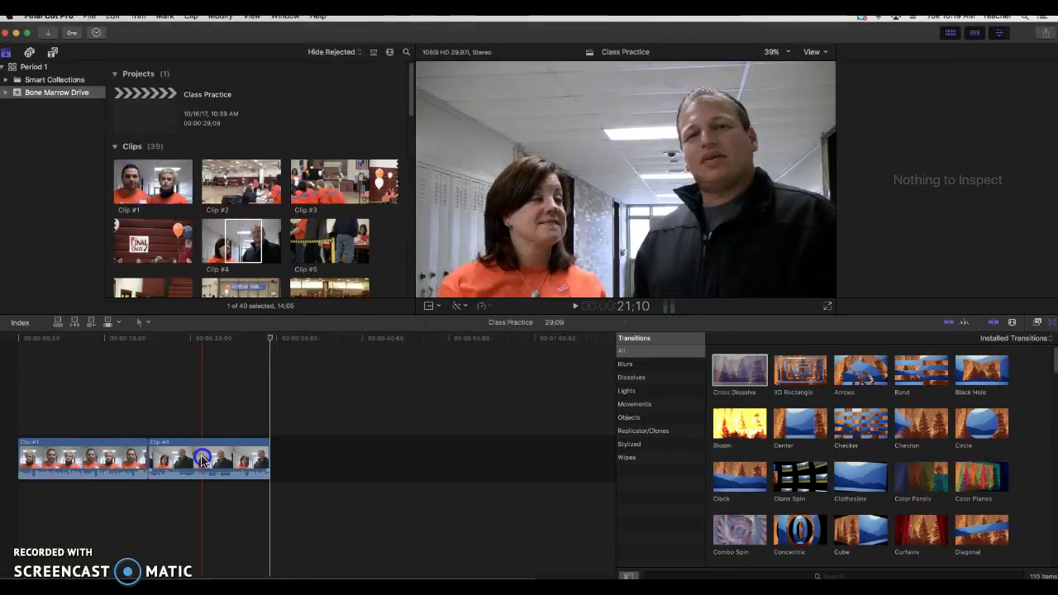
pyautogui.click(201, 461)
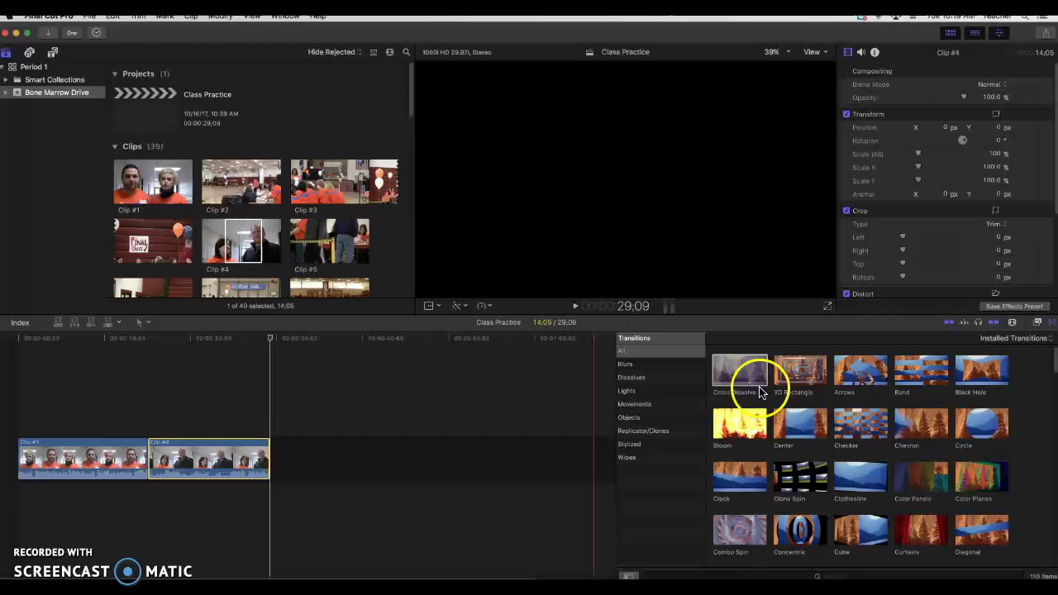
# Show the 17 Distortion video effects and preview Earthquake on Clip #4
pyautogui.click(1037, 323)
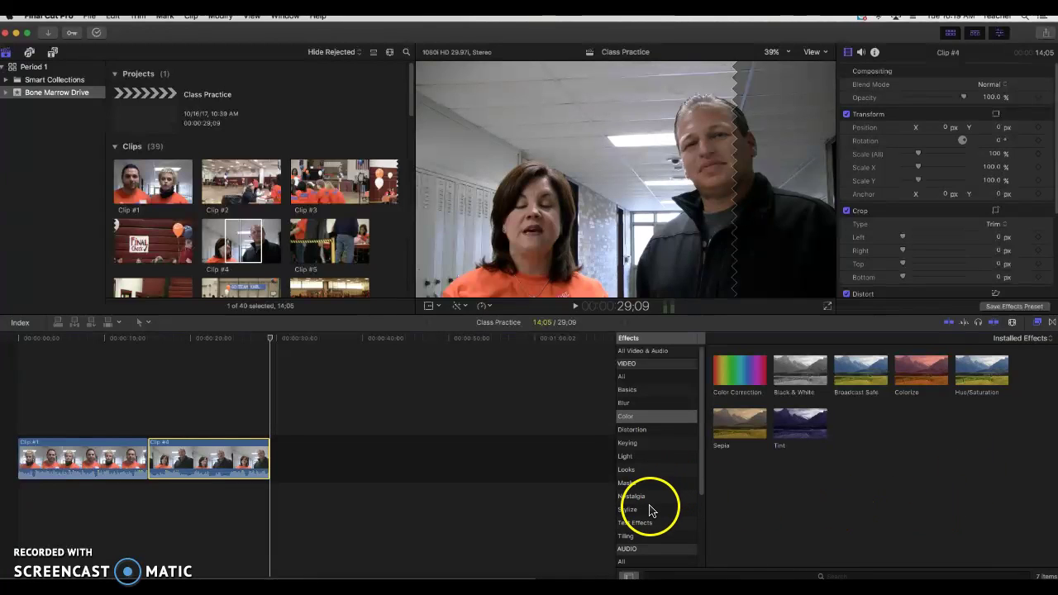
pyautogui.click(630, 429)
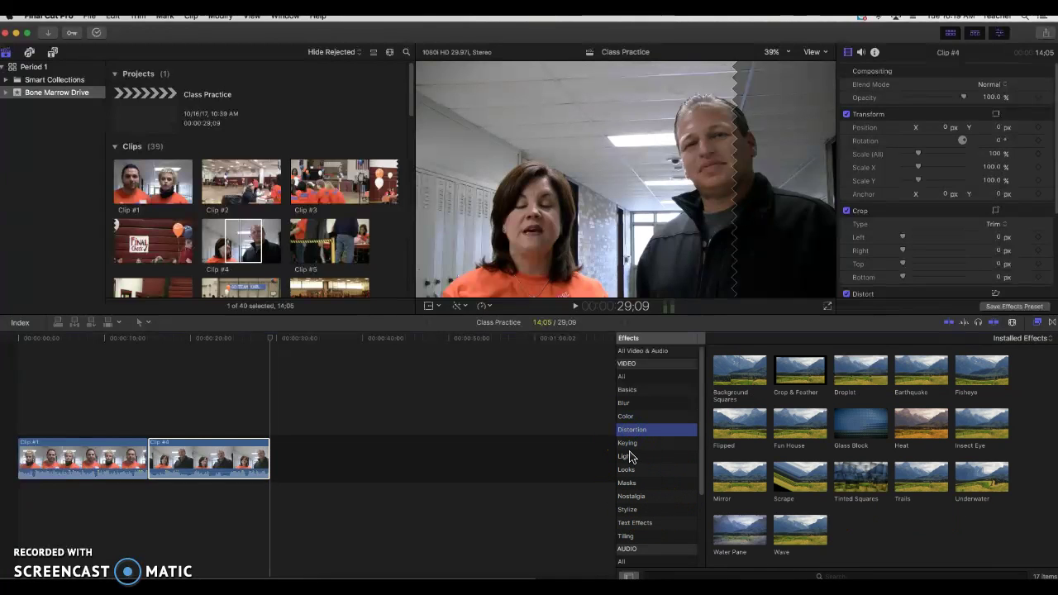
pyautogui.click(925, 372)
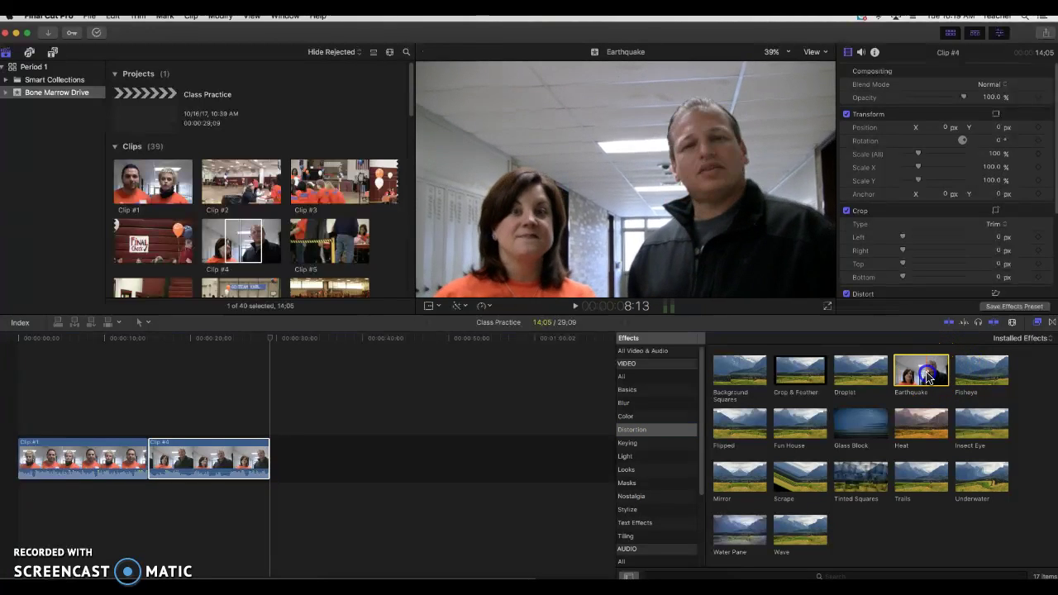
# Apply Earthquake to Clip #4 and play it from around 21:01 to check the shake
pyautogui.moveTo(926, 374); pyautogui.dragTo(200, 464)
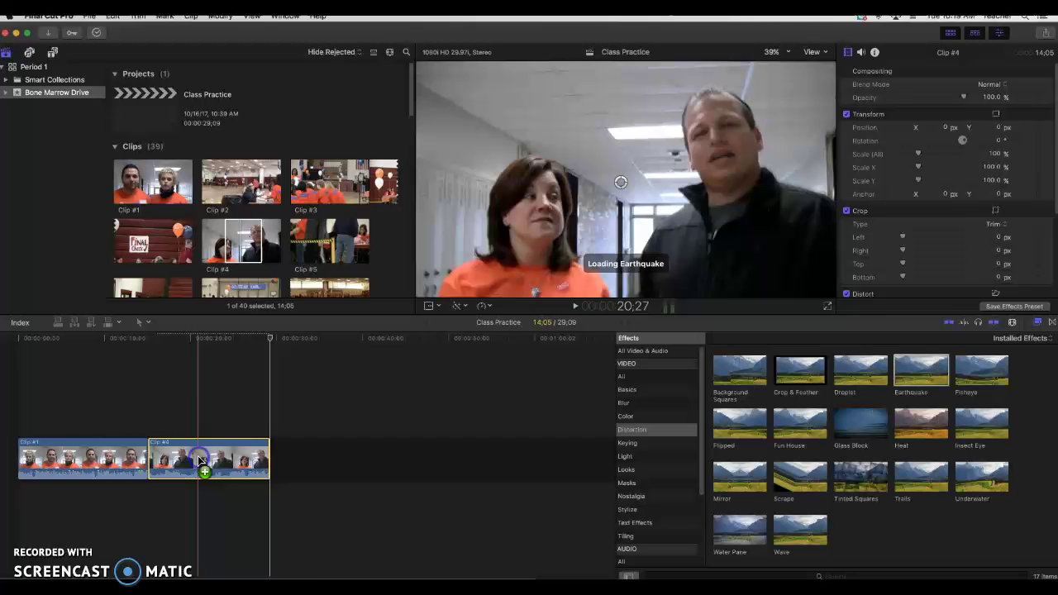
pyautogui.click(200, 339)
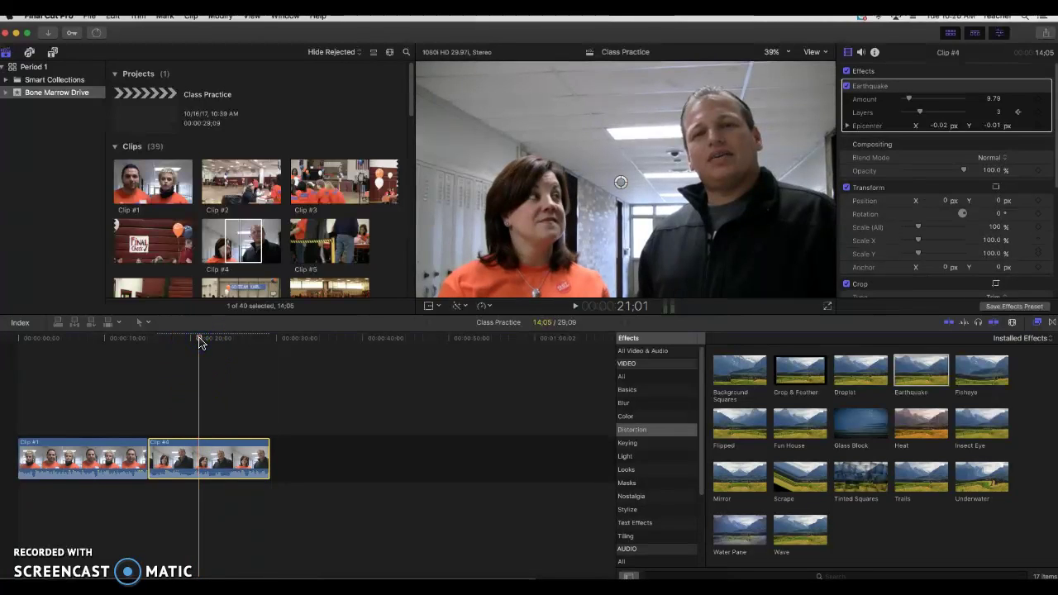
pyautogui.press('space')
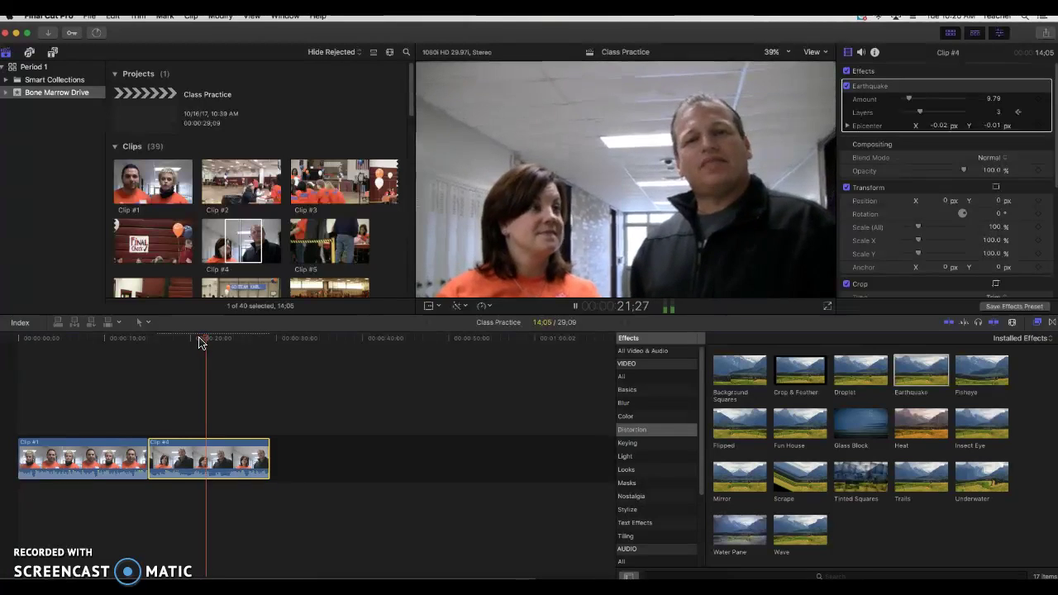
pyautogui.press('space')
pyautogui.click(200, 347)
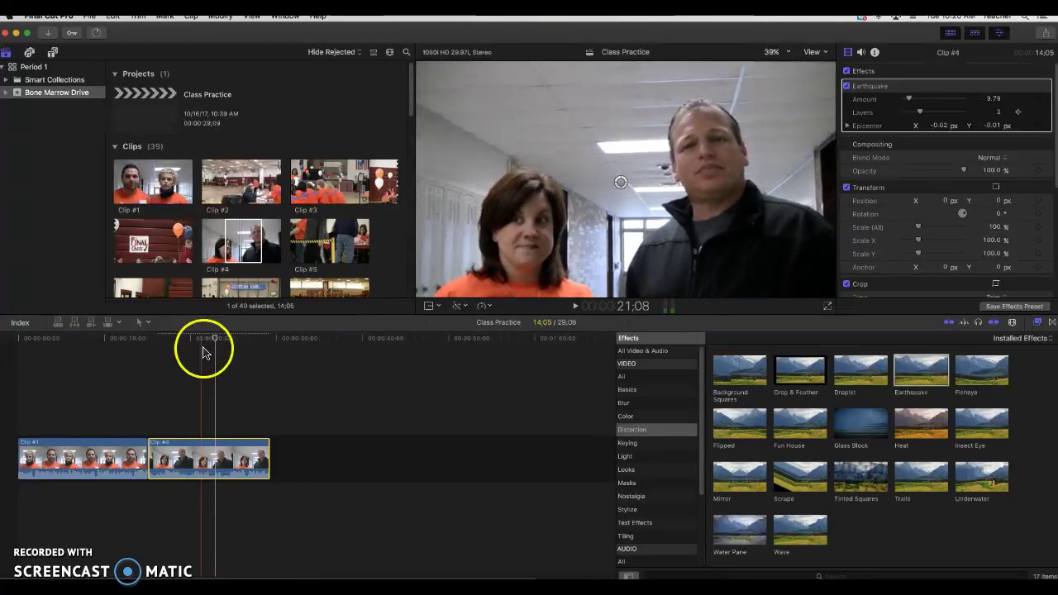
pyautogui.click(199, 455)
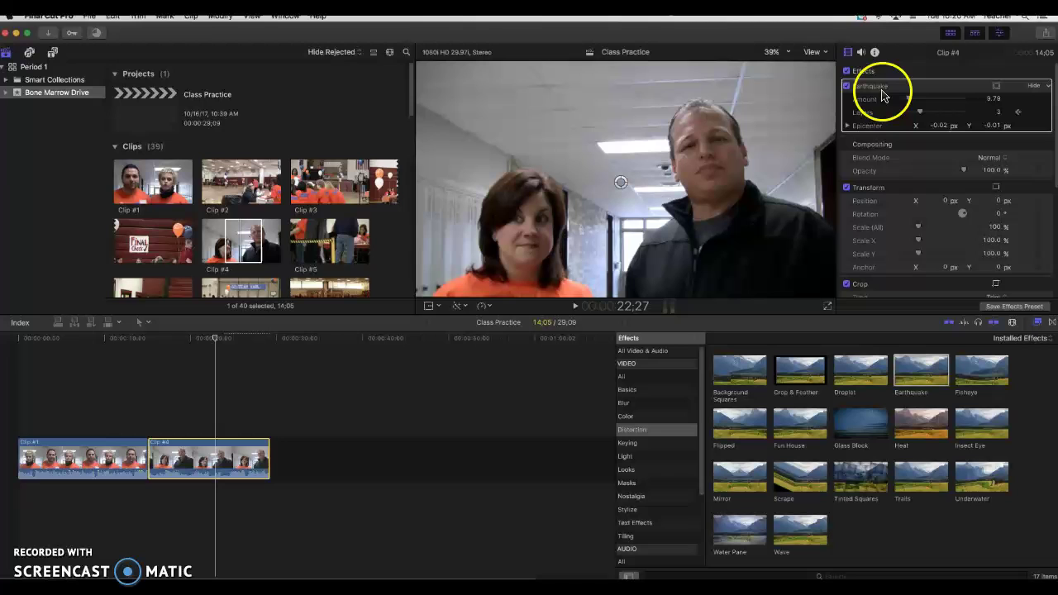
# Raise the Earthquake Amount on Clip #4 to 42.92 and play back the stronger shake
pyautogui.moveTo(909, 101); pyautogui.dragTo(932, 100)
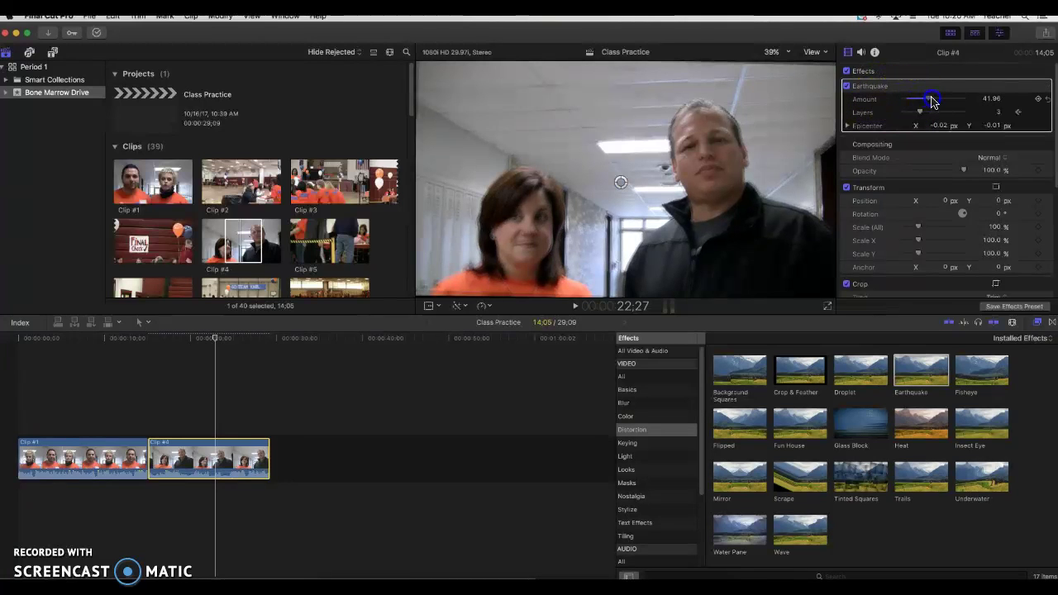
pyautogui.click(782, 113)
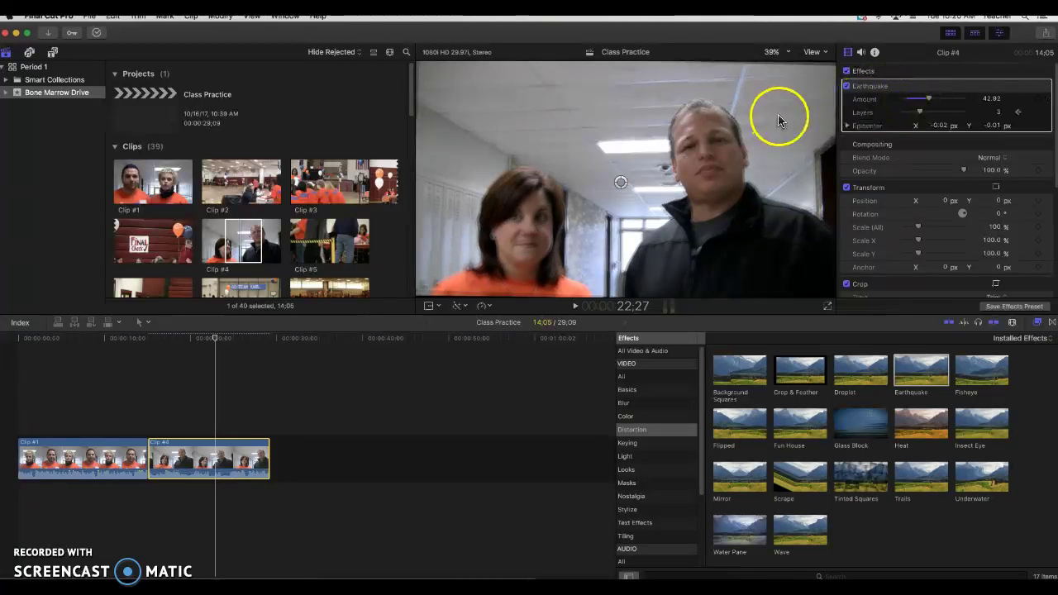
pyautogui.press('space')
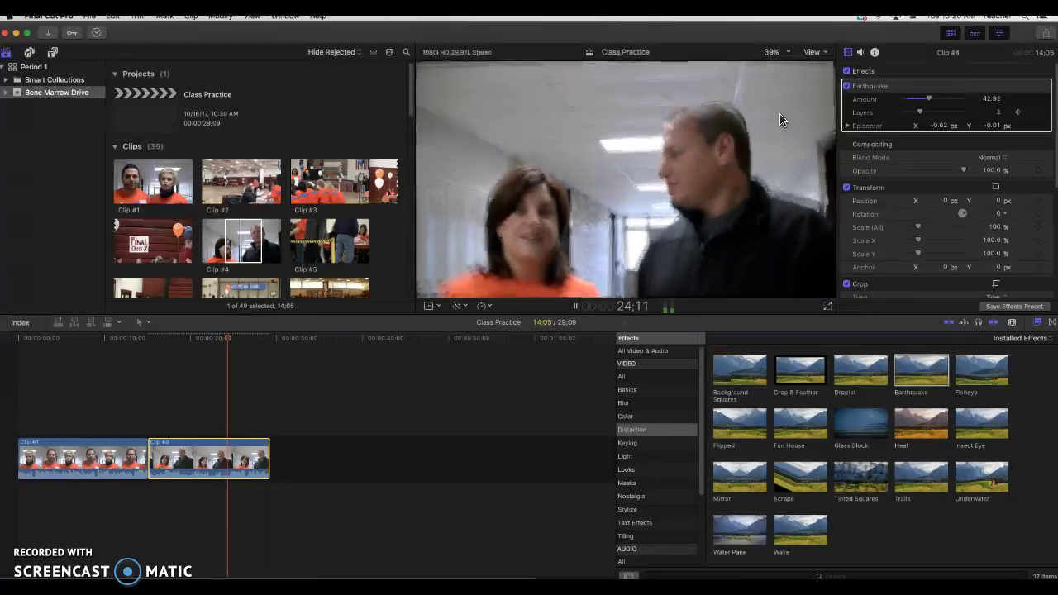
pyautogui.press('space')
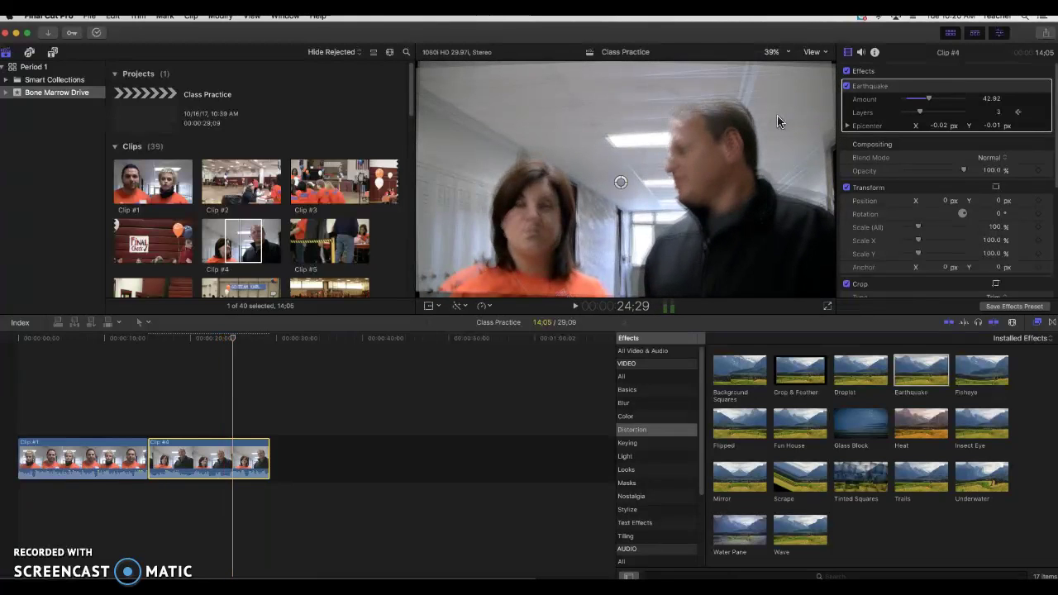
# Switch the Earthquake effect off and replay Clip #4 steady
pyautogui.click(847, 87)
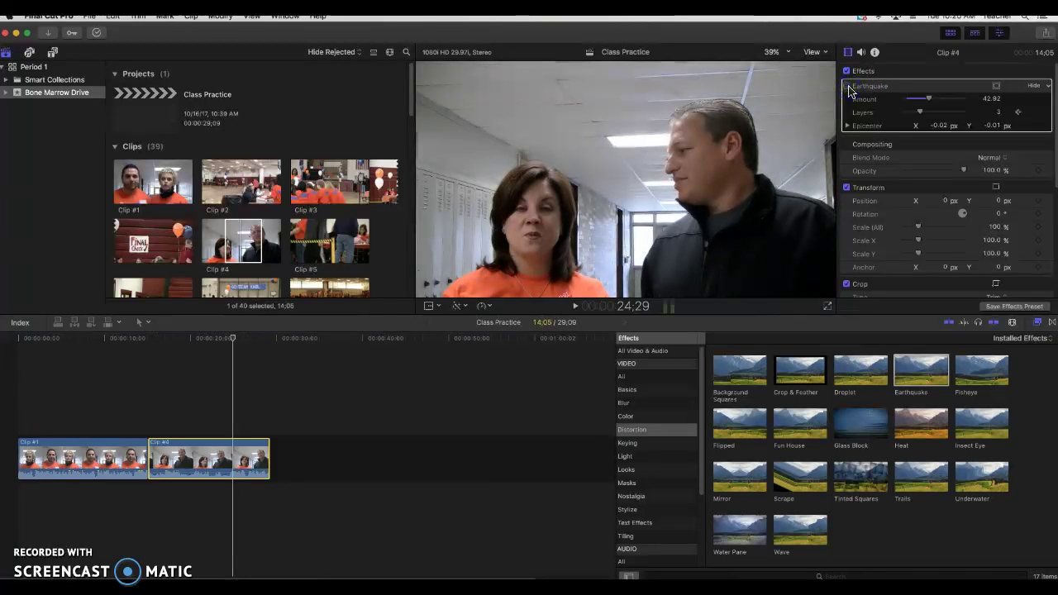
pyautogui.press('space')
pyautogui.press('space')
pyautogui.click(821, 99)
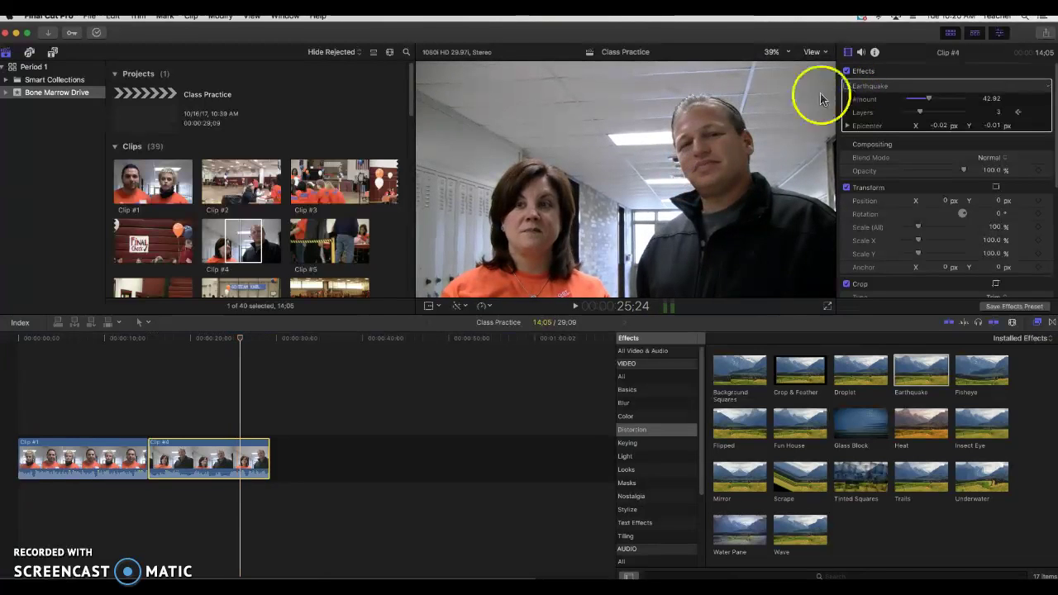
pyautogui.click(207, 340)
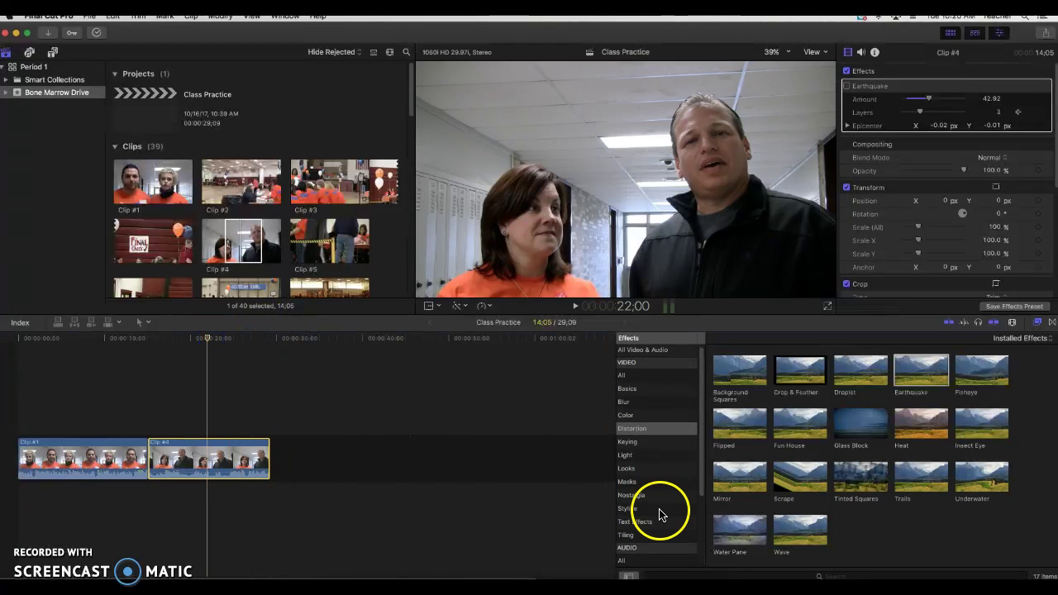
pyautogui.scroll(-5, 661, 514)
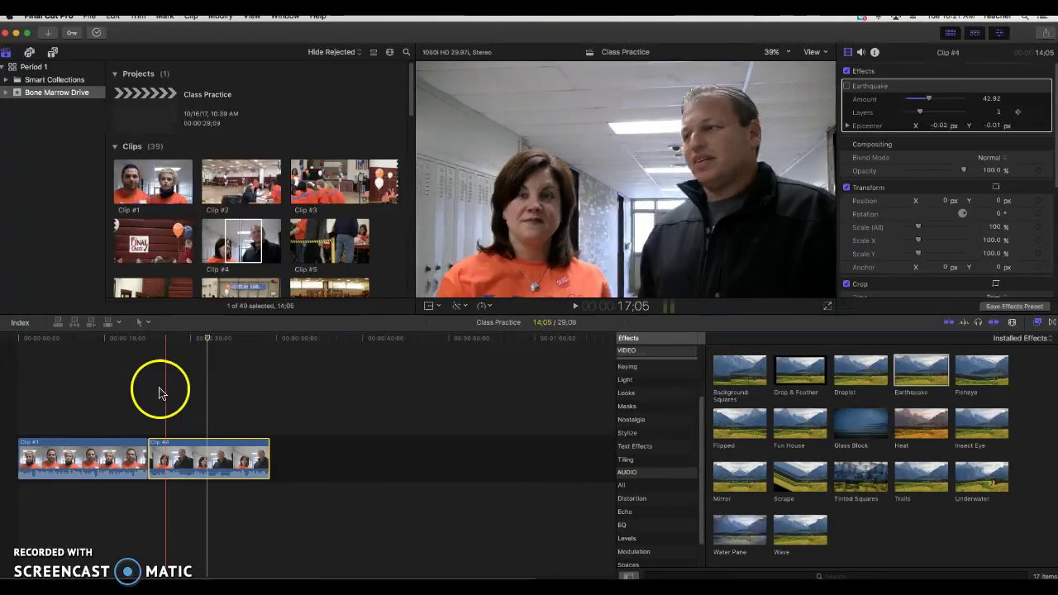
# Cut Clip #1 in two with the Blade tool at a point partway through
pyautogui.click(86, 339)
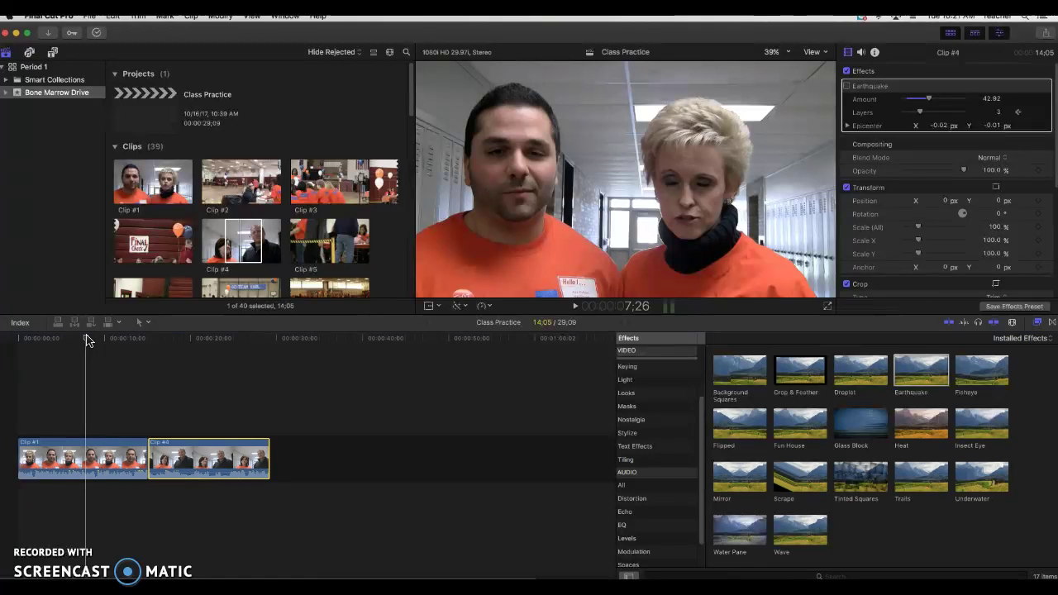
pyautogui.click(144, 322)
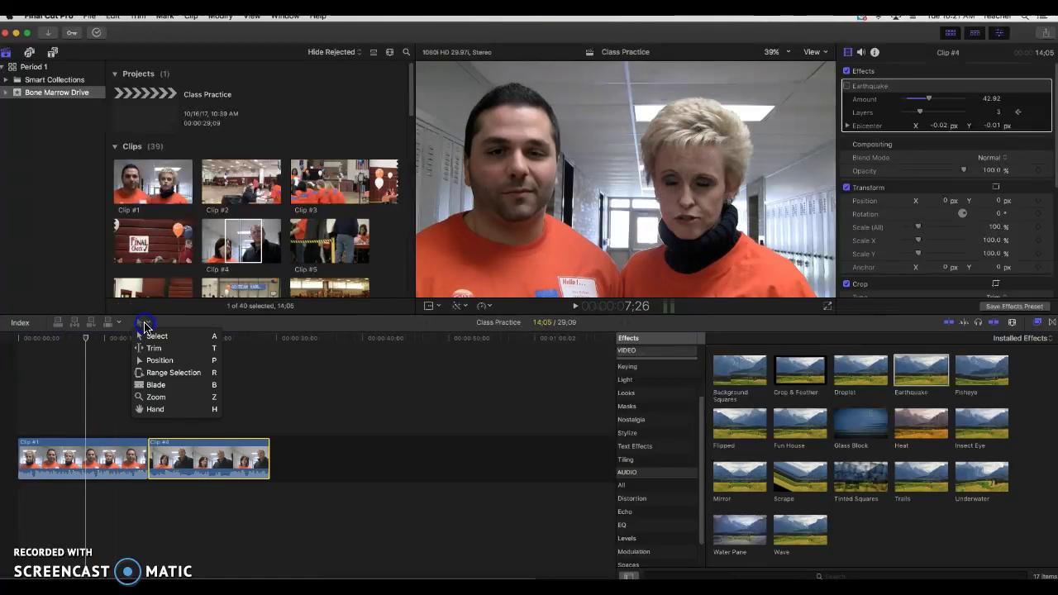
pyautogui.click(166, 385)
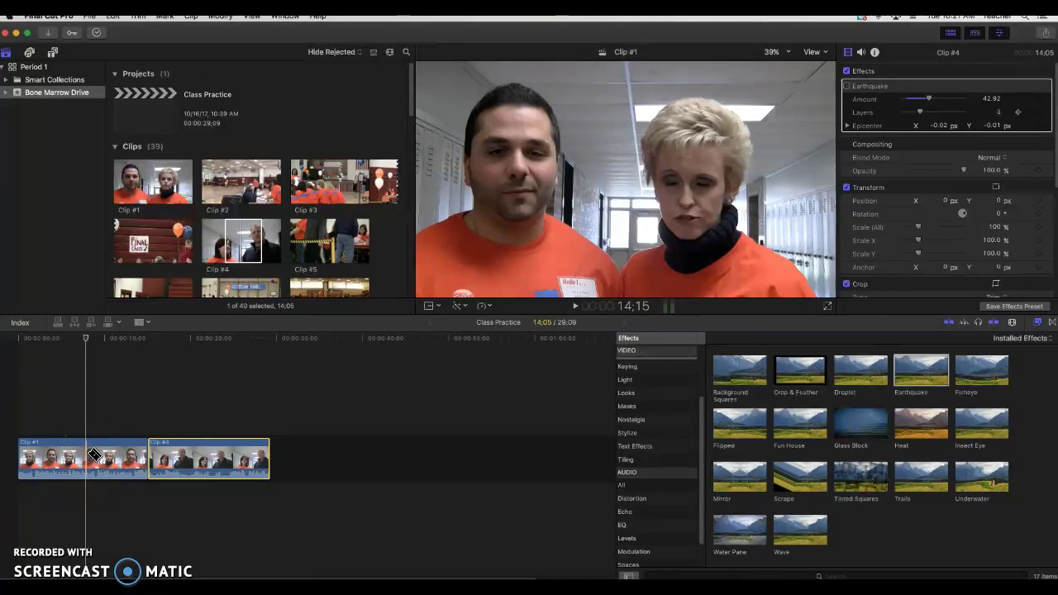
pyautogui.click(93, 455)
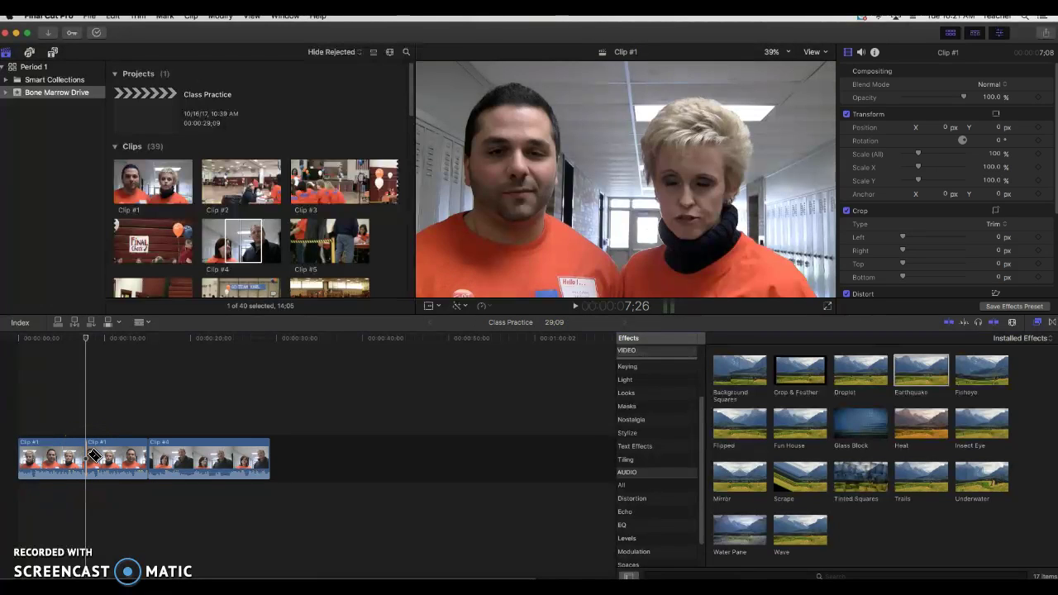
pyautogui.click(92, 455)
# Return to the Select tool and preview the first half of Clip #1
pyautogui.click(107, 418)
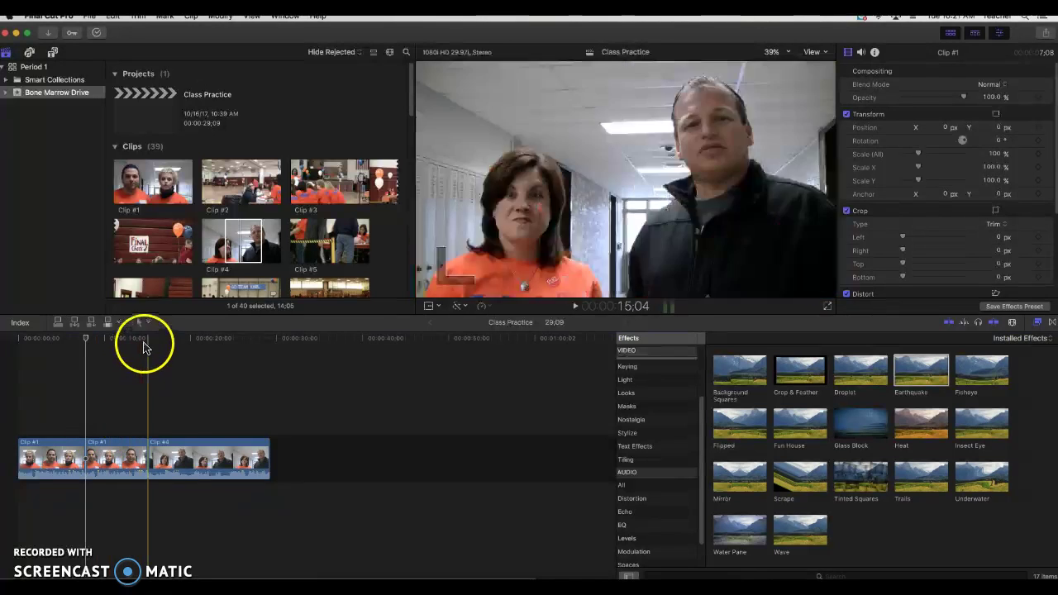
pyautogui.click(143, 324)
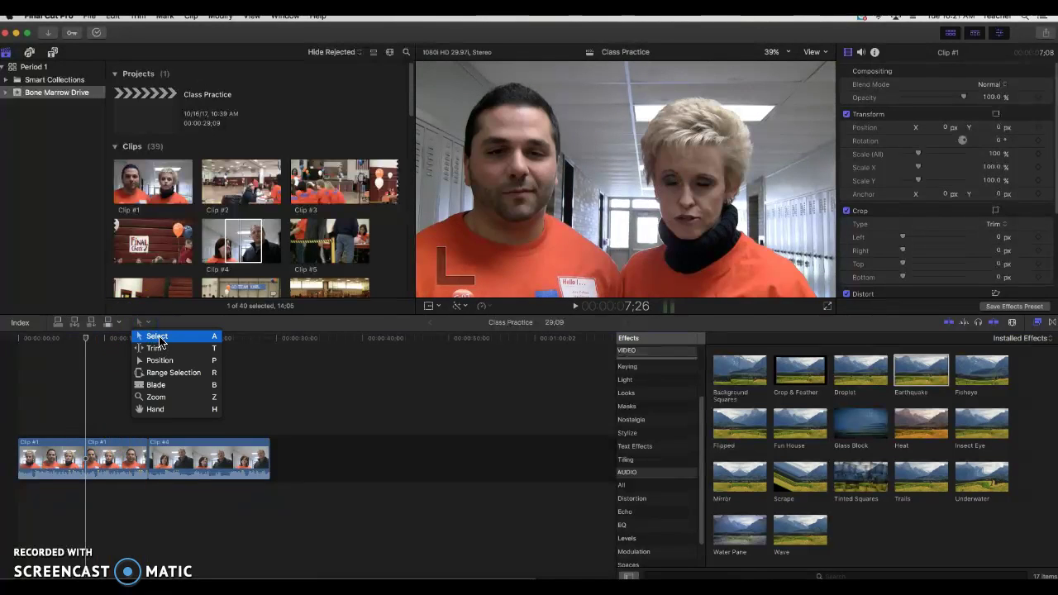
pyautogui.click(83, 402)
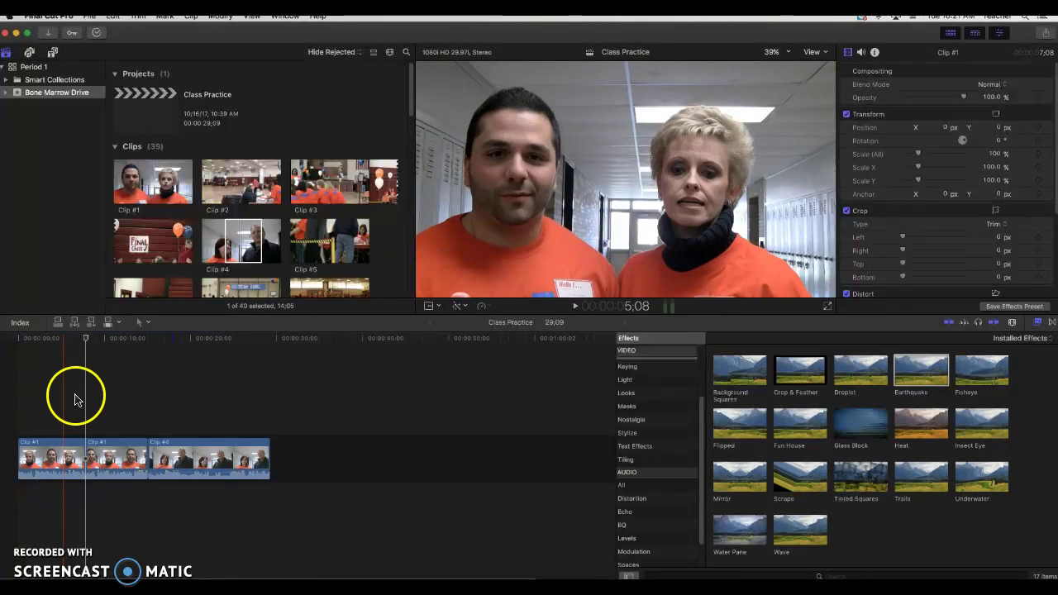
pyautogui.click(51, 339)
pyautogui.moveTo(69, 450)
pyautogui.mouseDown()
pyautogui.moveTo(93, 459)
pyautogui.moveTo(71, 455)
pyautogui.moveTo(71, 467)
pyautogui.moveTo(111, 436)
pyautogui.moveTo(119, 459)
pyautogui.moveTo(71, 441)
pyautogui.moveTo(70, 450)
pyautogui.mouseUp()
pyautogui.click(75, 438)
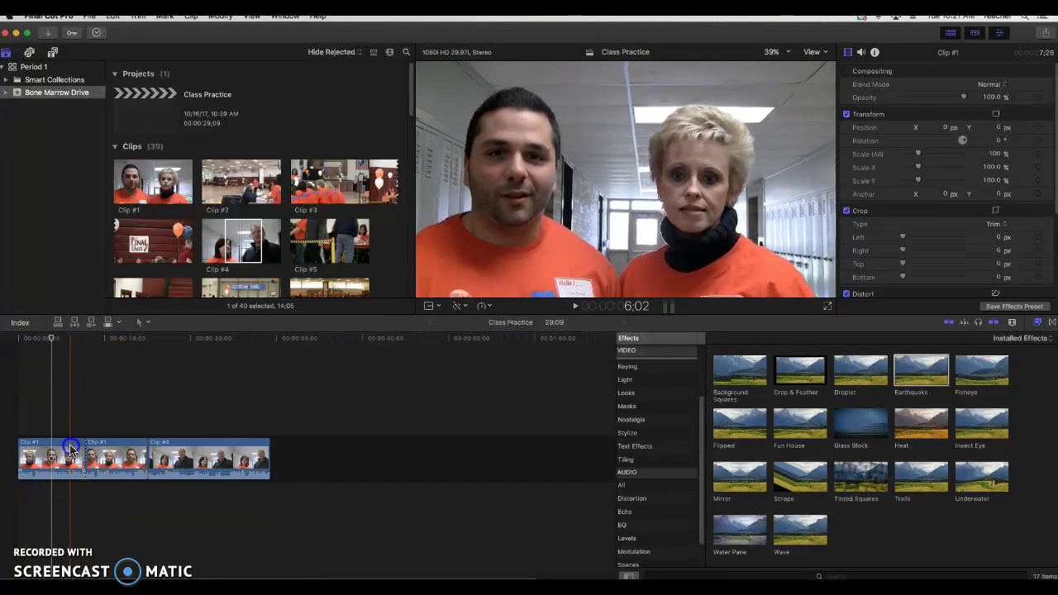
# Apply the Color category's Black & White effect to the second half of Clip #1
pyautogui.click(71, 450)
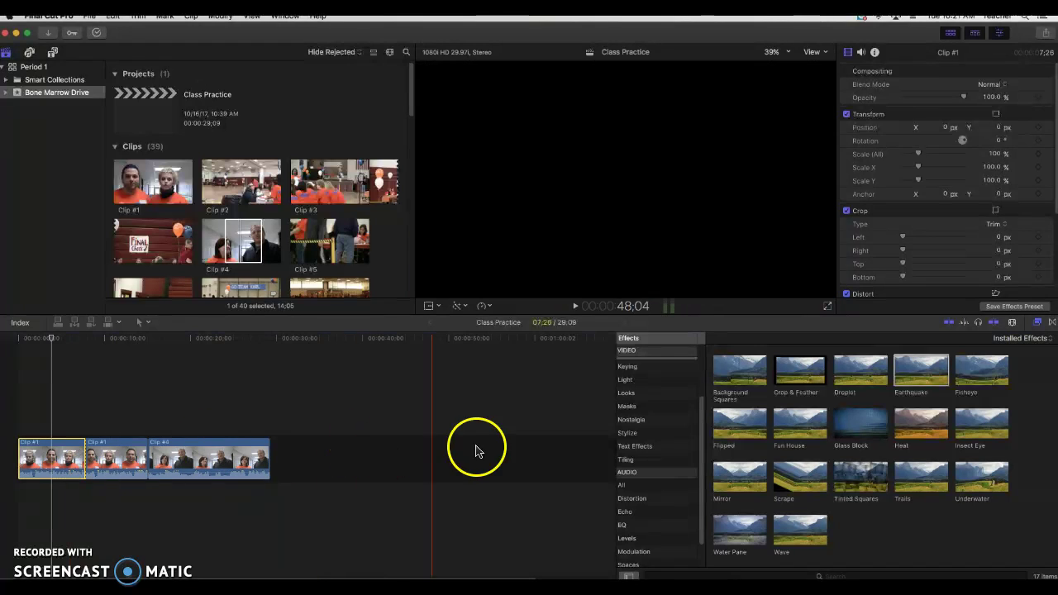
pyautogui.scroll(3, 648, 388)
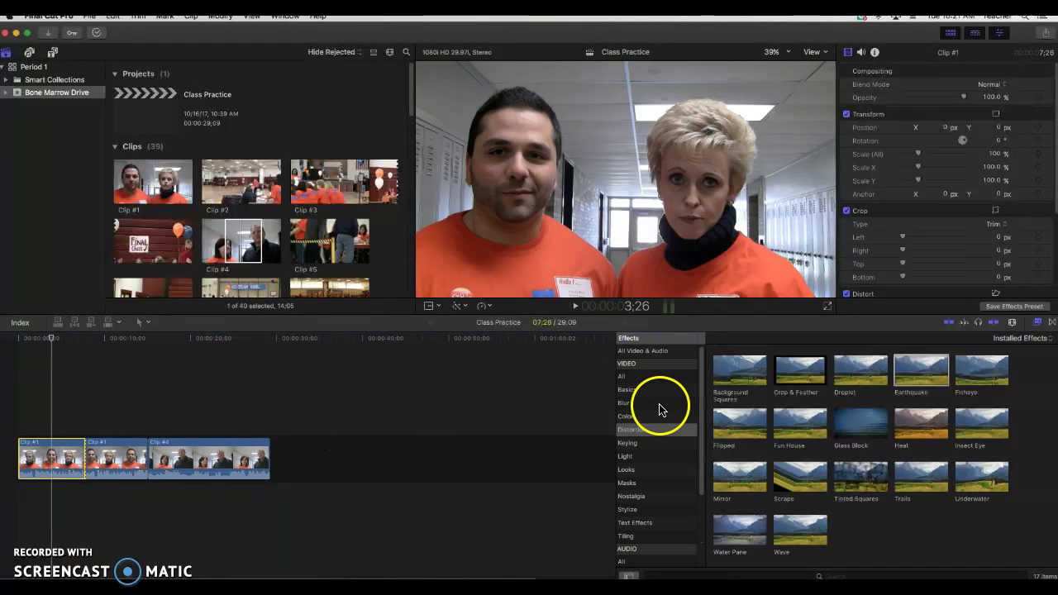
pyautogui.click(632, 418)
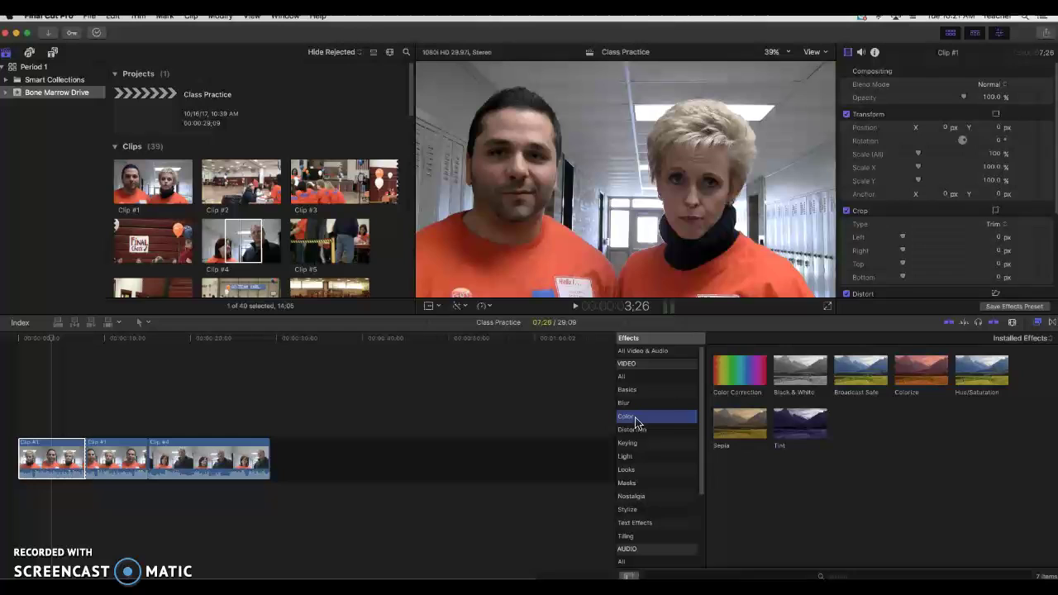
pyautogui.click(805, 369)
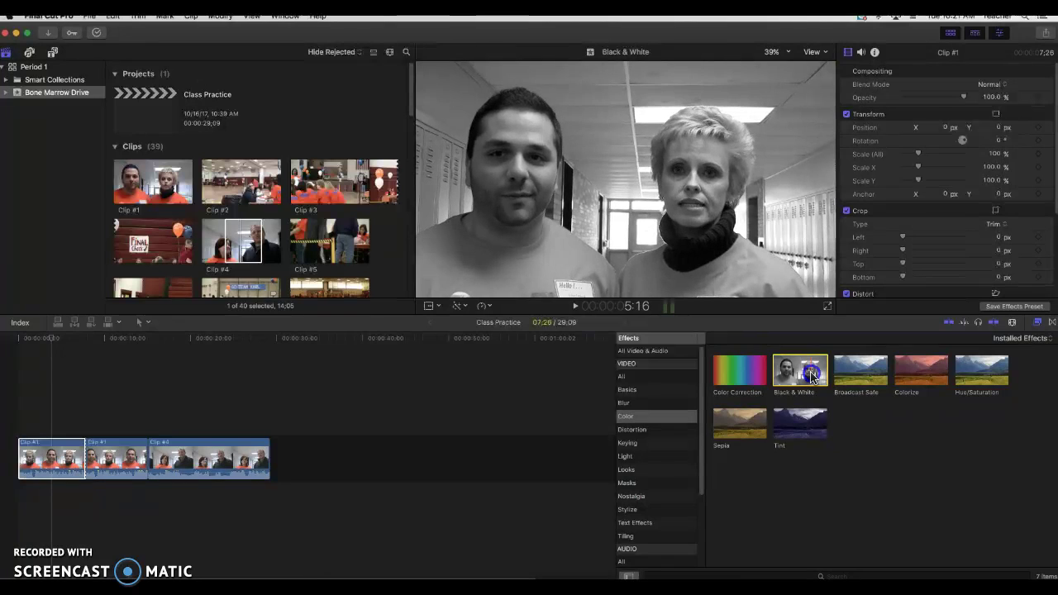
pyautogui.moveTo(808, 374); pyautogui.dragTo(115, 461)
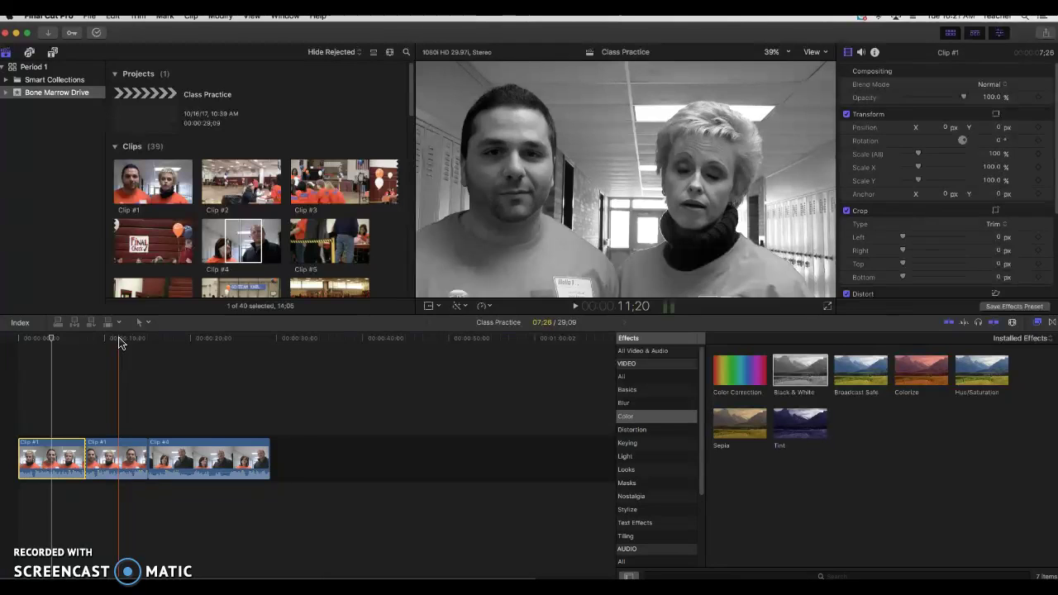
# Place a Cross Dissolve between the Clip #1 halves, lengthened to about 2:29, and play it back
pyautogui.click(1051, 322)
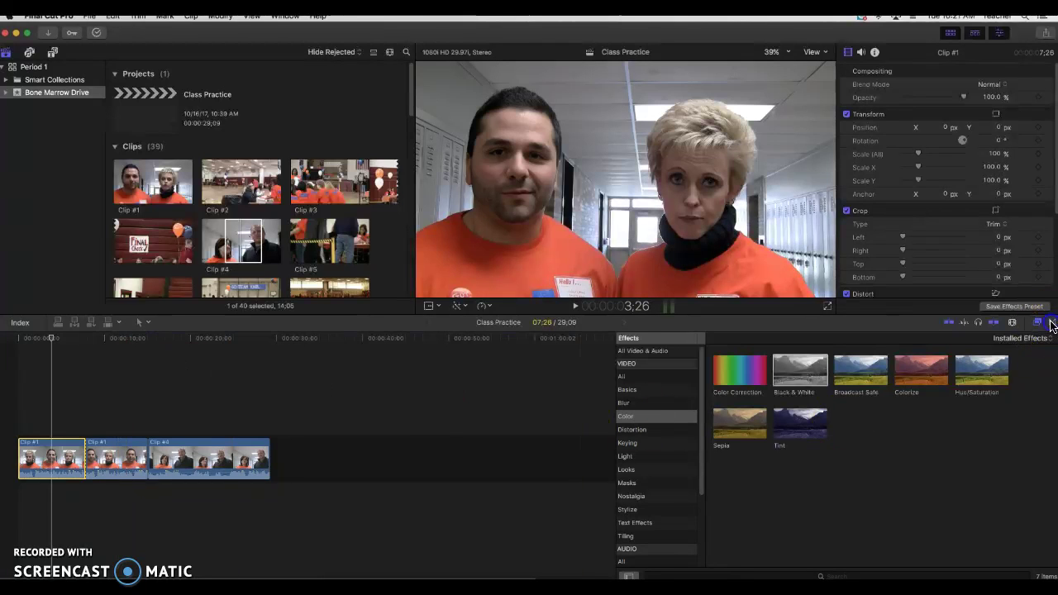
pyautogui.click(738, 367)
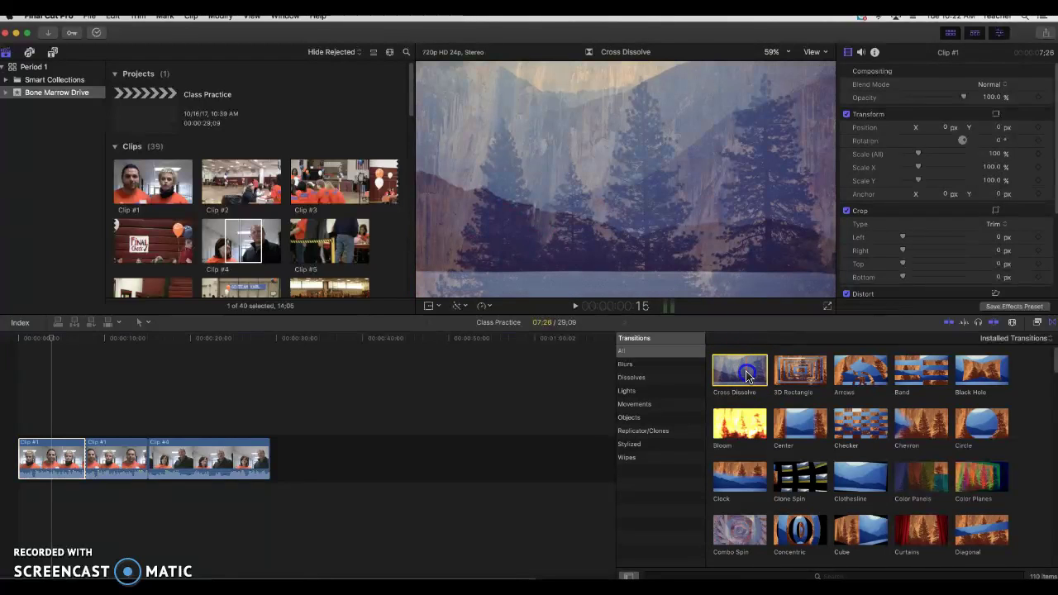
pyautogui.moveTo(746, 376); pyautogui.dragTo(74, 459)
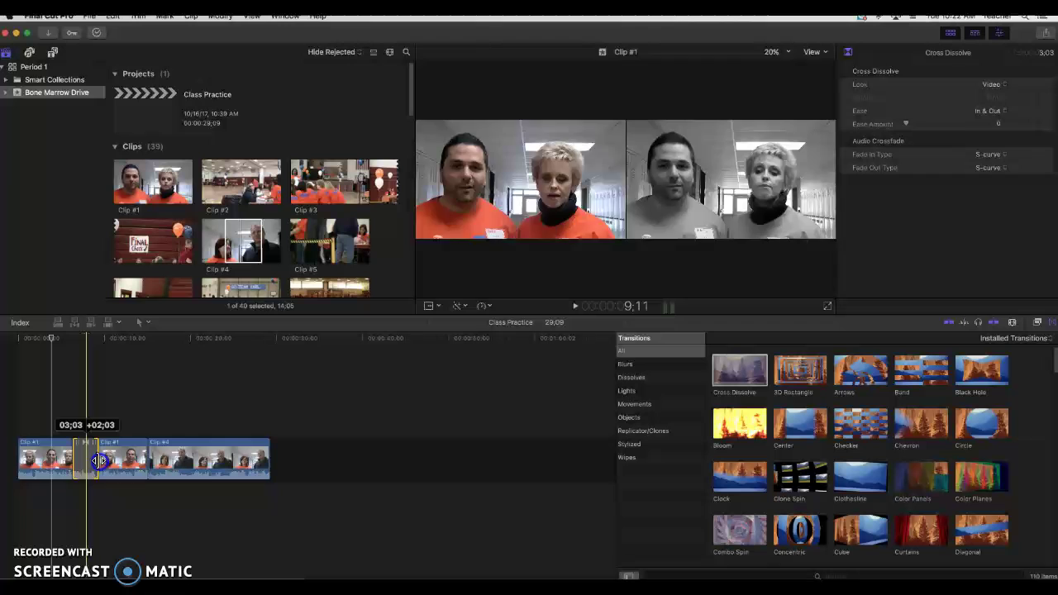
pyautogui.click(87, 406)
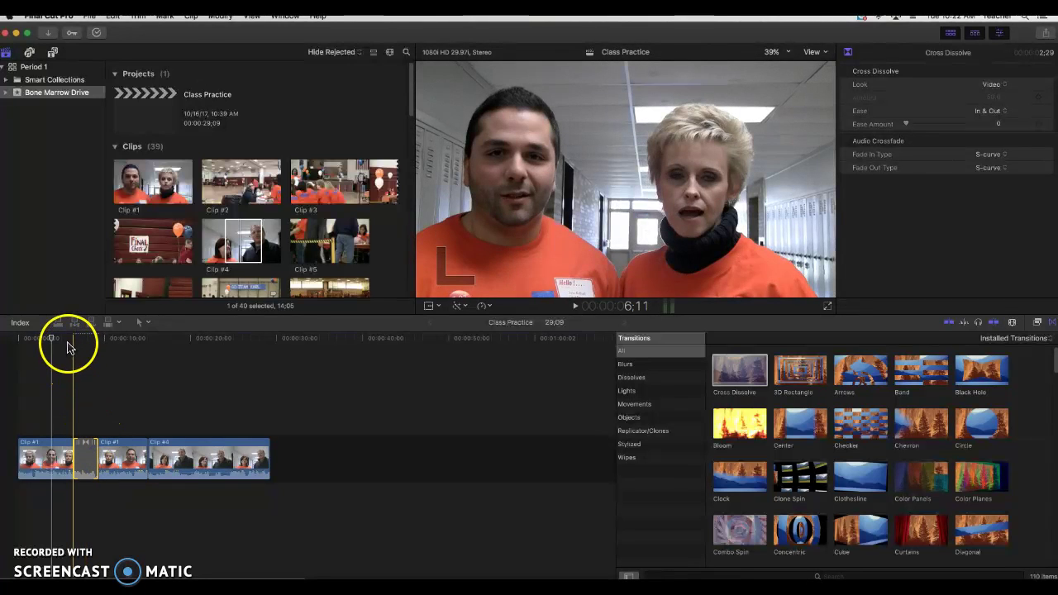
pyautogui.press('space')
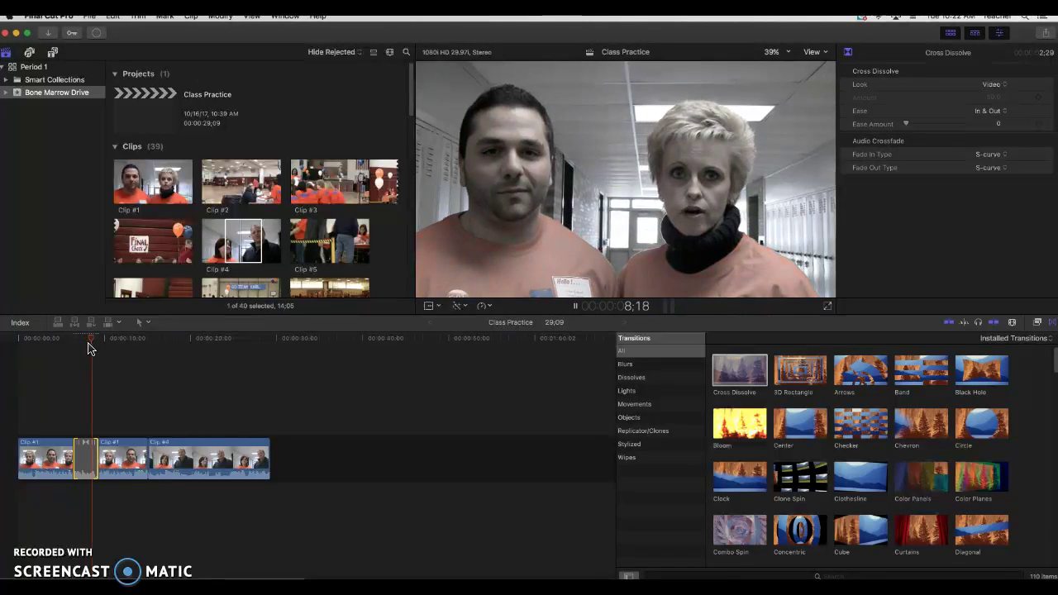
pyautogui.press('space')
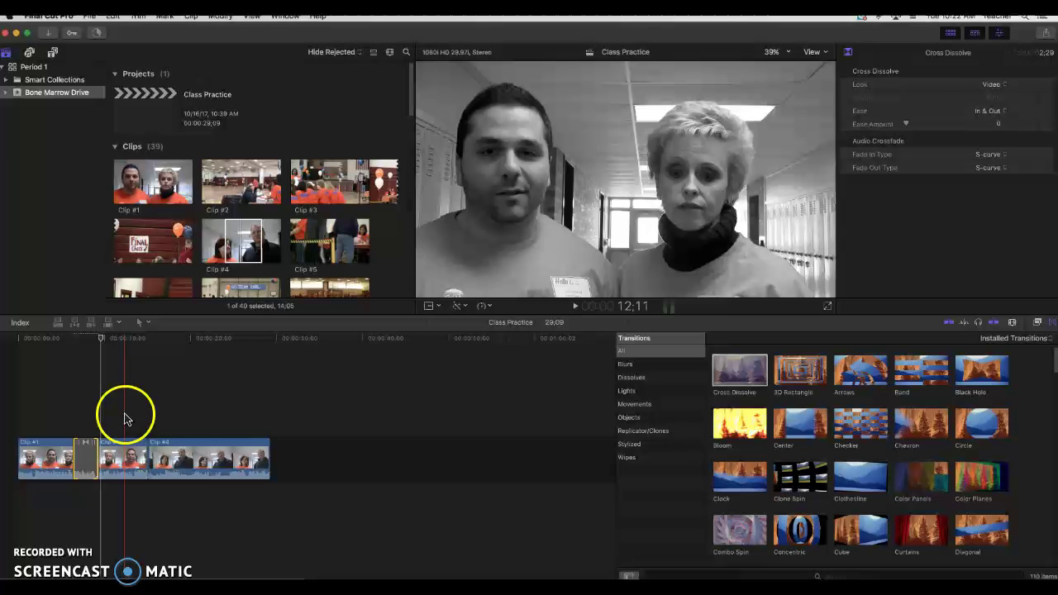
# Lower the Black & White Amount on the second half of Clip #1 to 79.61
pyautogui.click(121, 460)
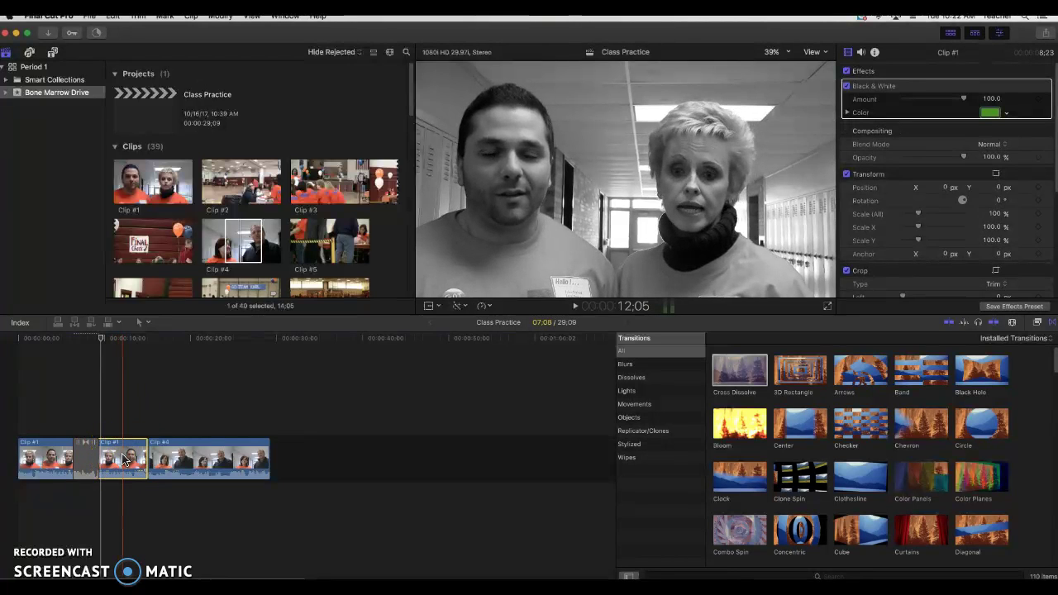
pyautogui.moveTo(453, 371); pyautogui.dragTo(125, 459)
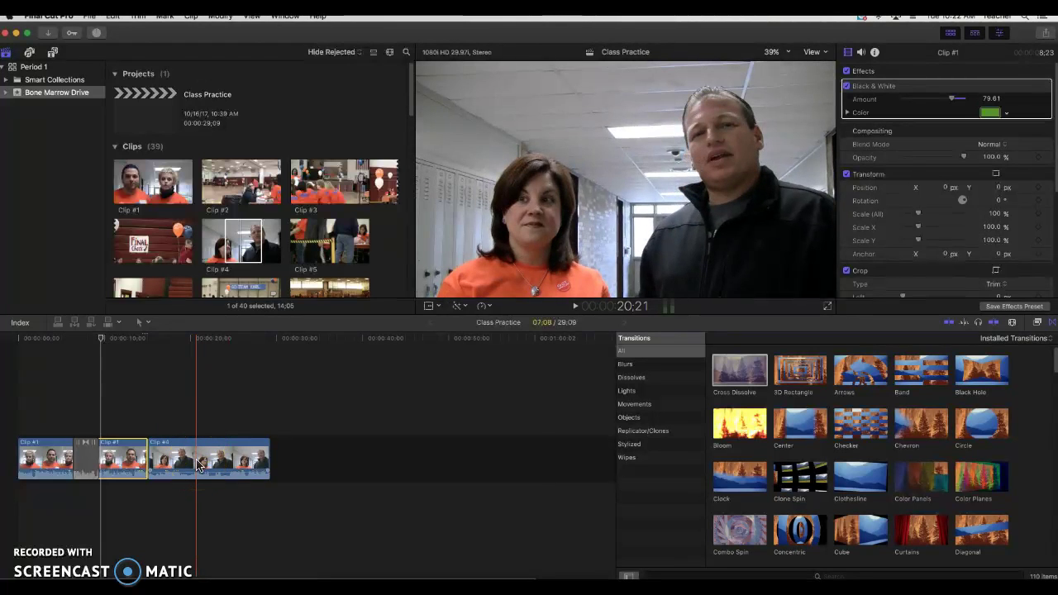
pyautogui.click(1039, 322)
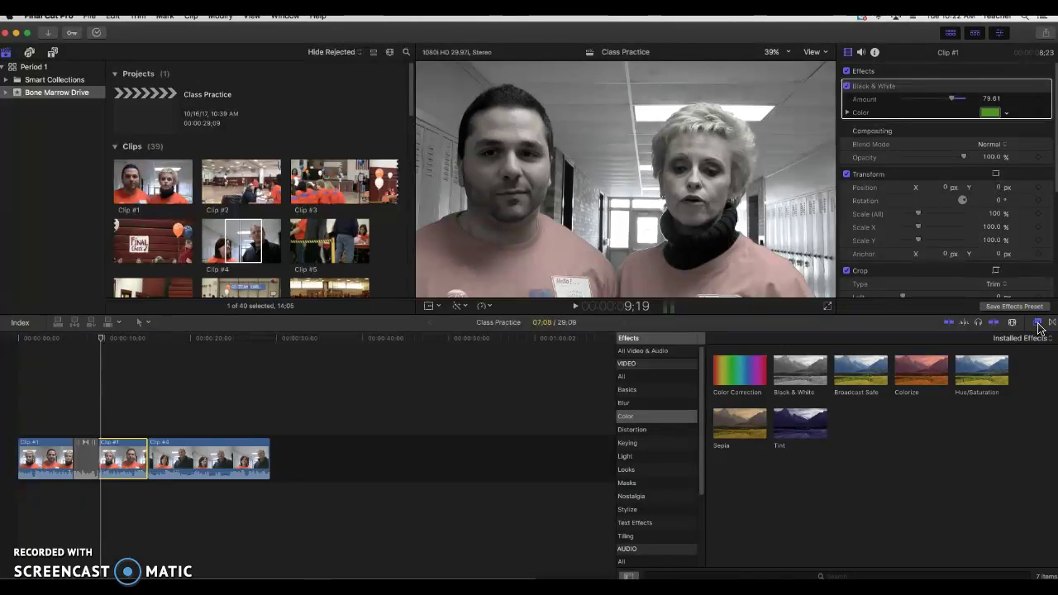